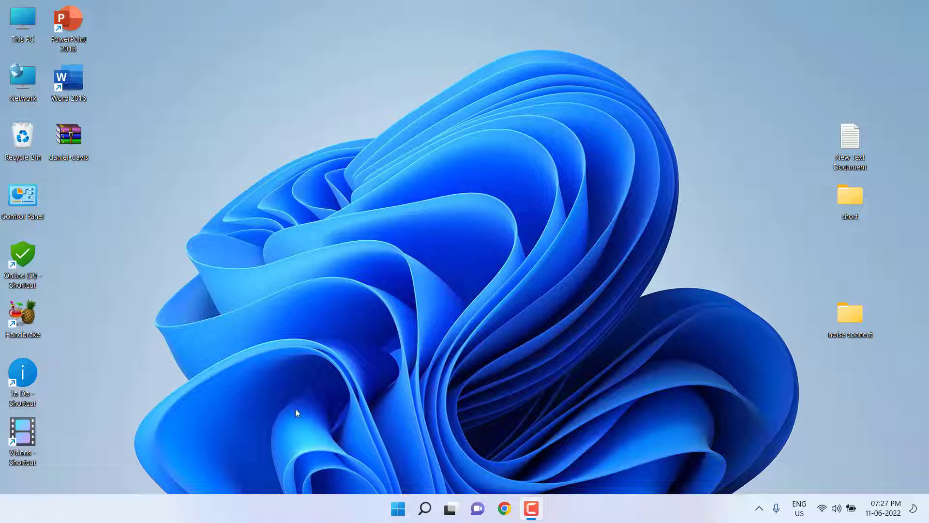
Step: Search 'fo' from the Start menu to open the Personalization > Fonts settings page
click(398, 509)
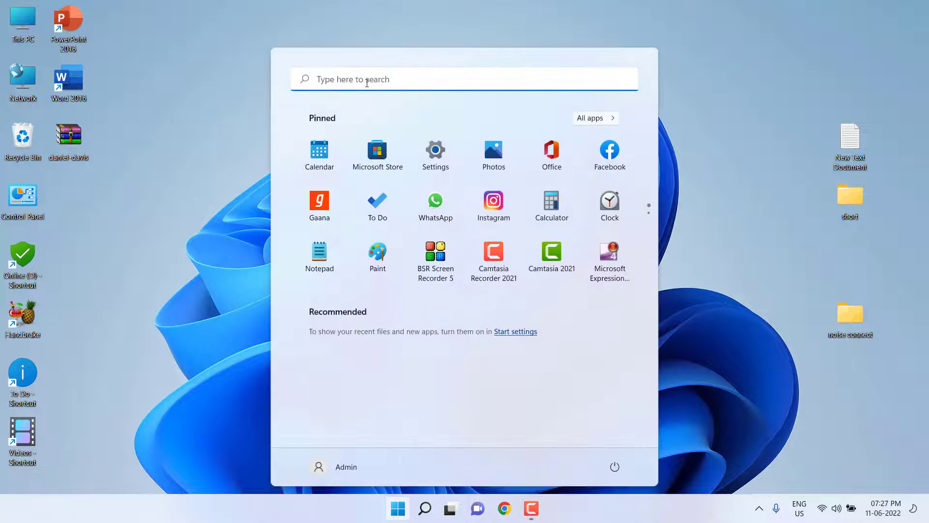
click(366, 80)
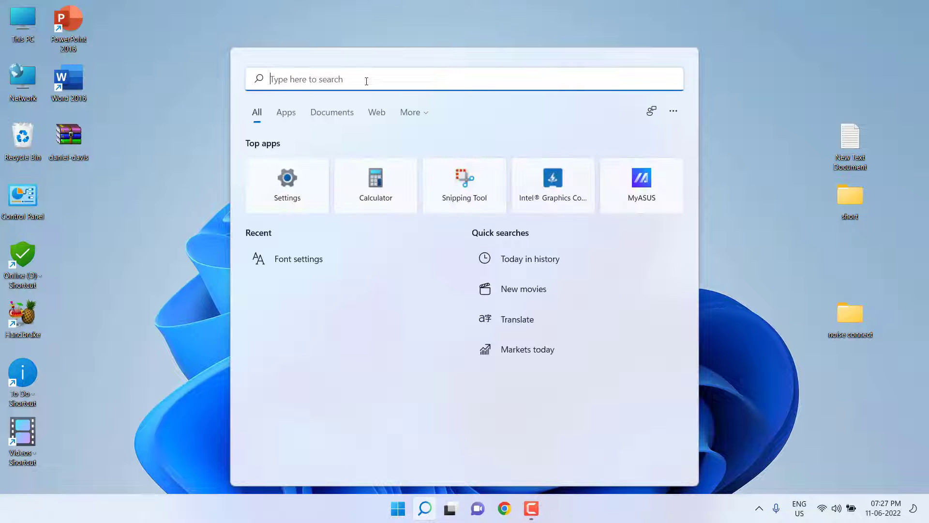
text(fo)
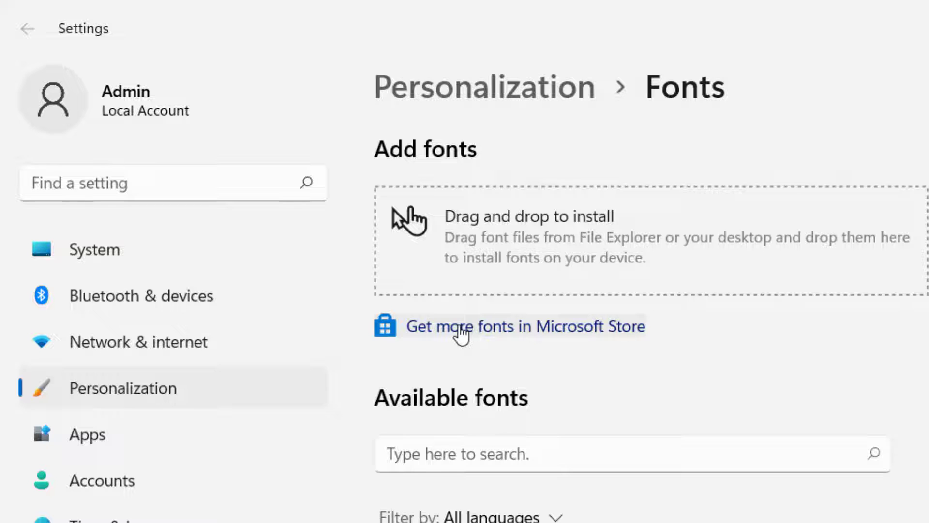
Step: Browse more fonts in Microsoft Store and get the free Ink Draft font from its page
click(462, 334)
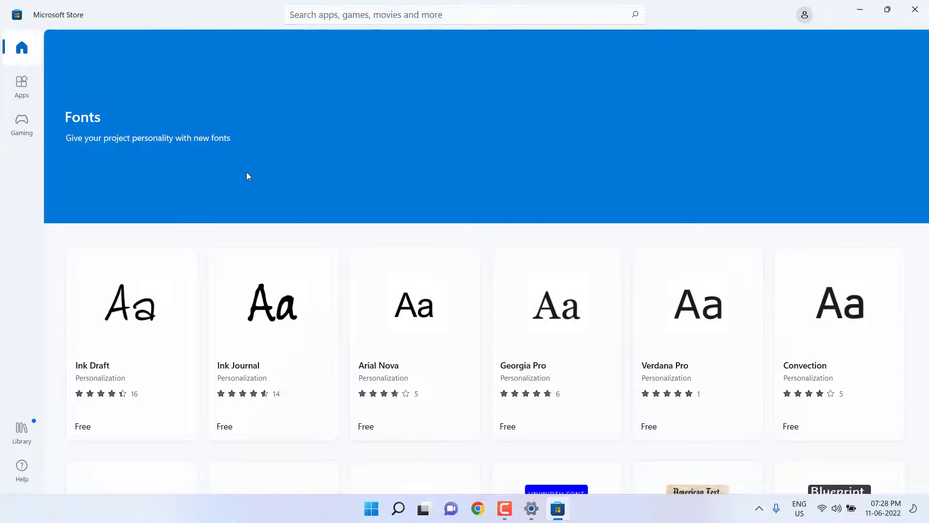
scroll(202, 254, down, 6)
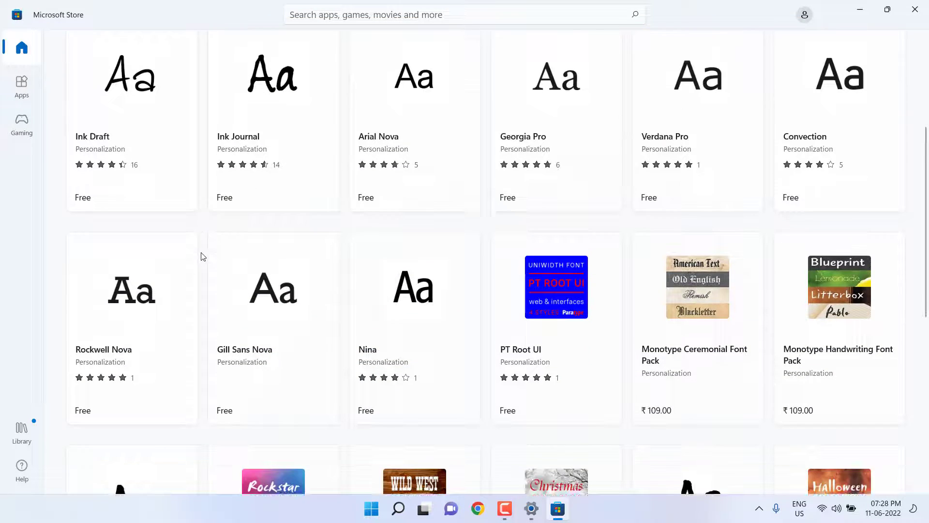
scroll(203, 256, down, 2)
scroll(201, 255, up, 7)
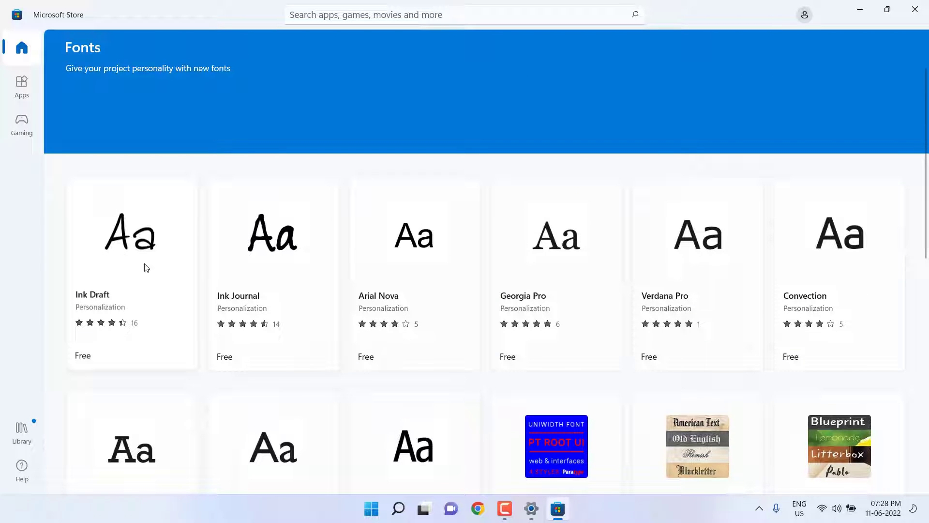
click(137, 244)
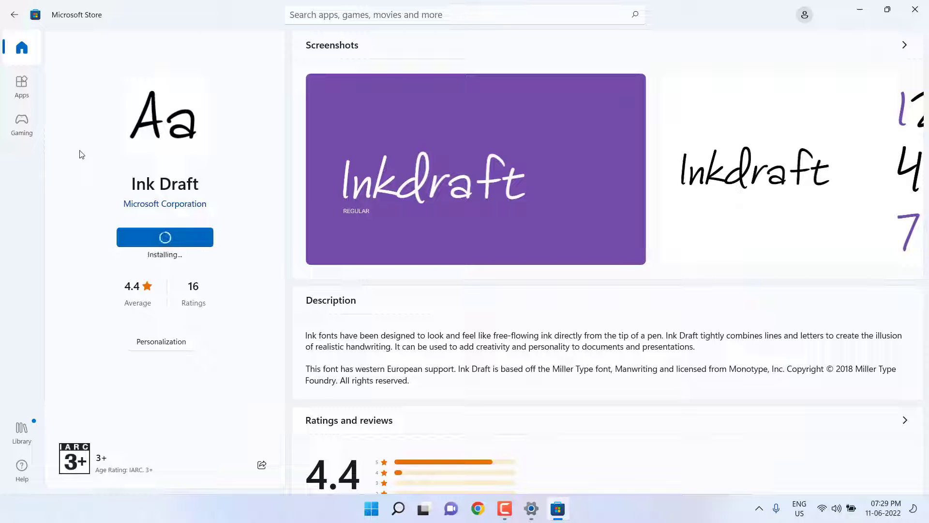
Step: Back in Settings Fonts, check the Ink Draft entry, return to the list, then close Settings
click(860, 9)
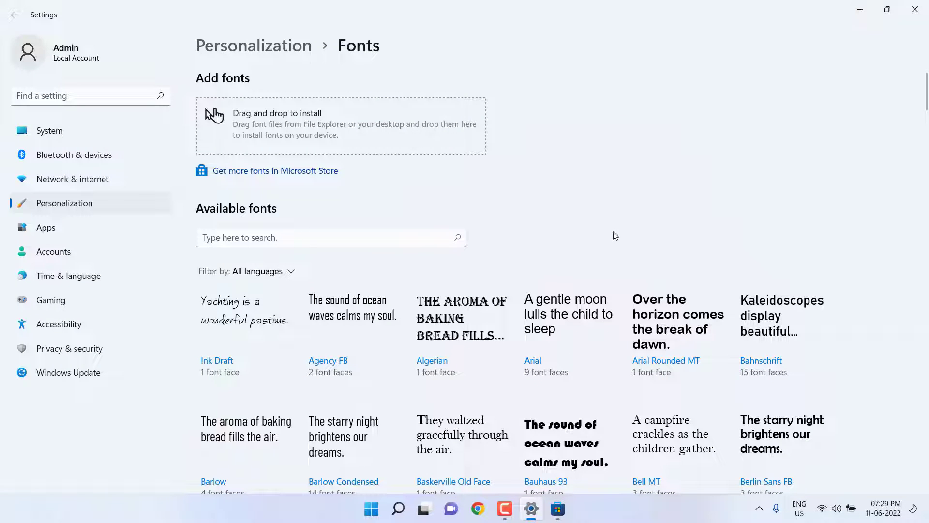
click(532, 508)
click(531, 508)
click(234, 315)
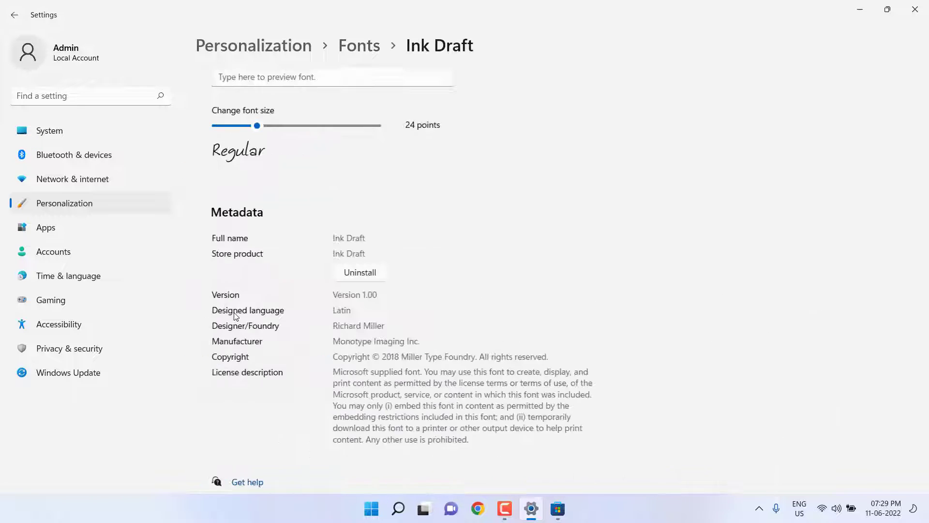
click(14, 15)
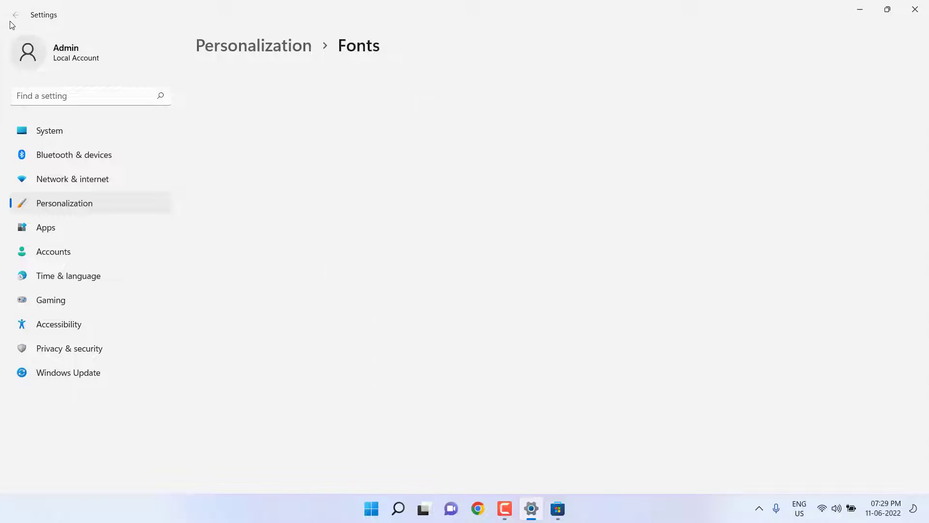
key(alt+F4)
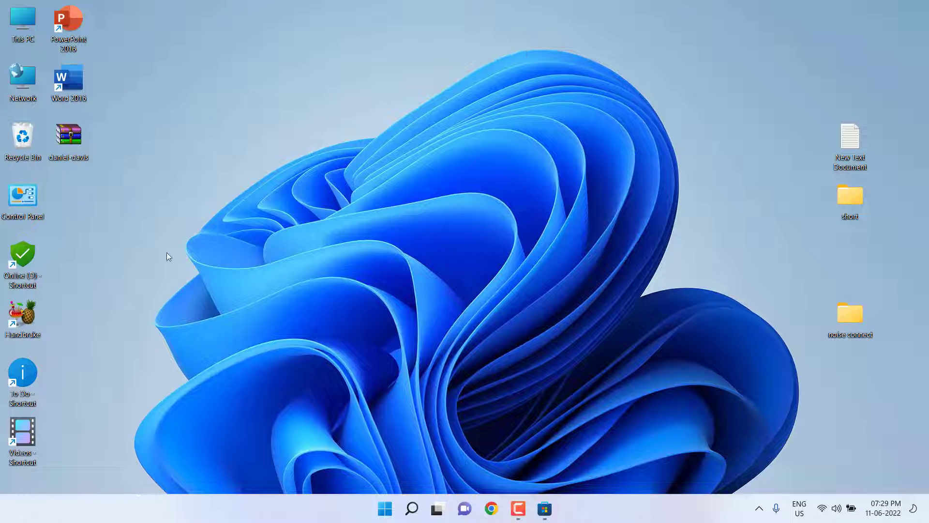
right_click(73, 138)
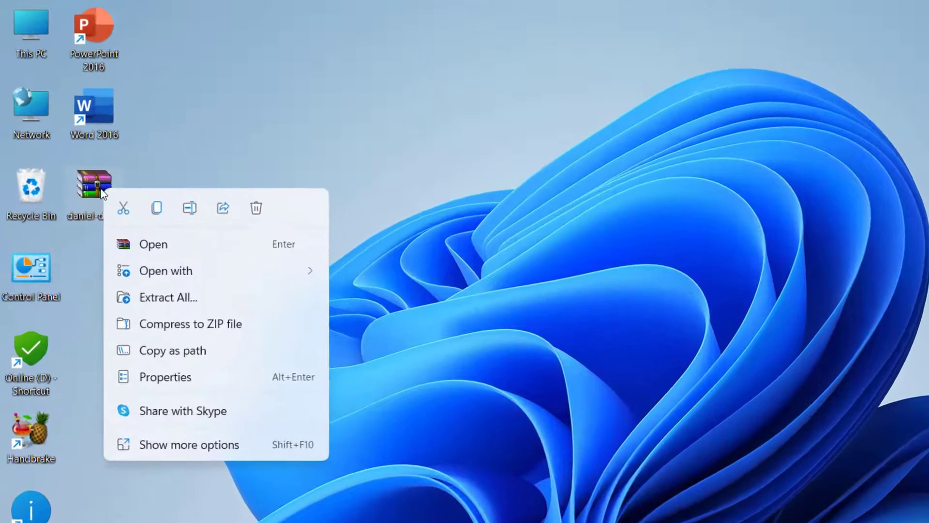
click(183, 301)
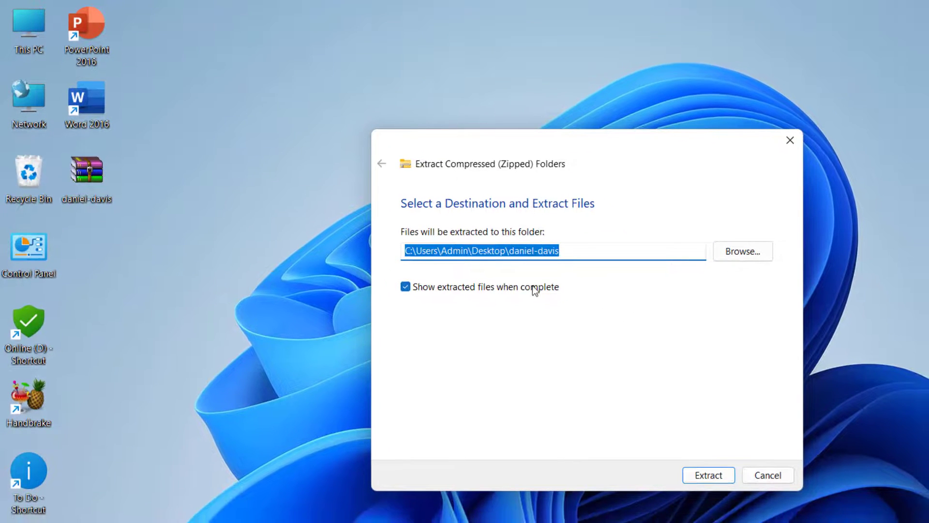
click(710, 479)
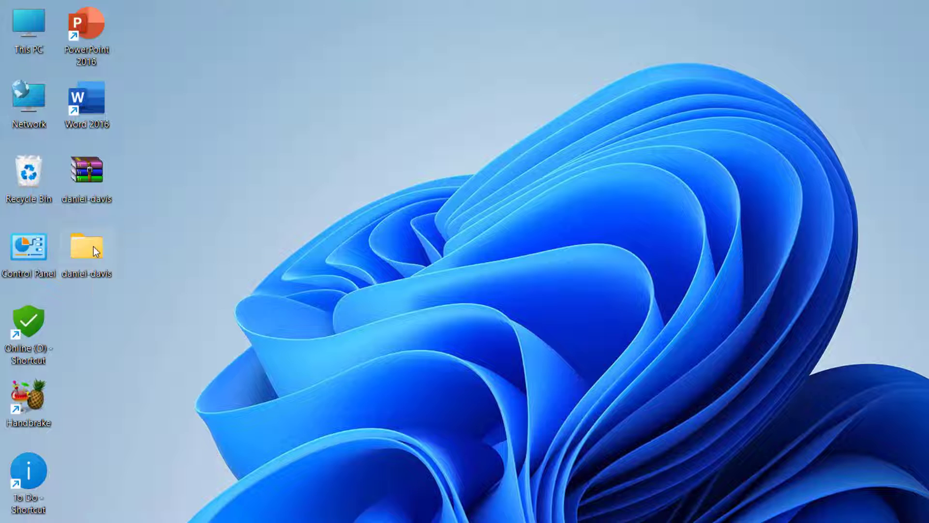
Step: Open the daniel-davis folder and review then close the TrueType Daniel Davis file's properties
double_click(94, 245)
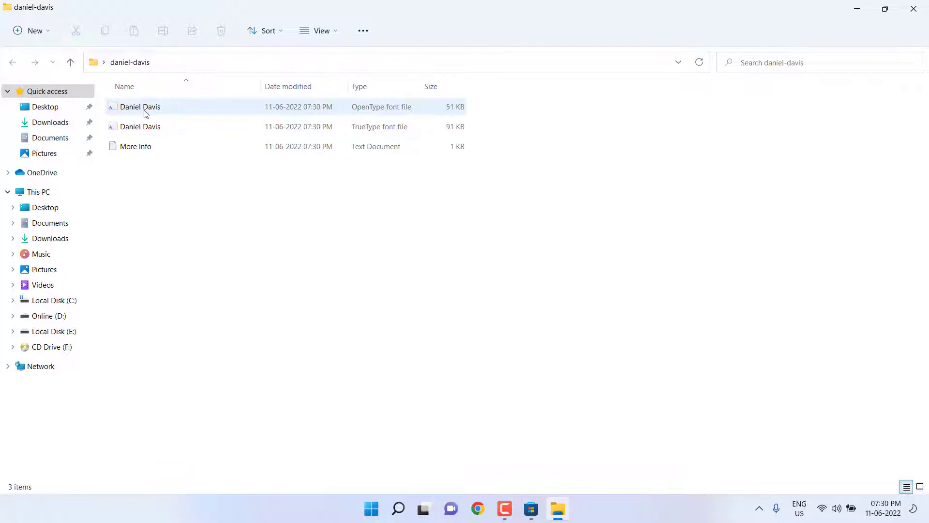
right_click(141, 129)
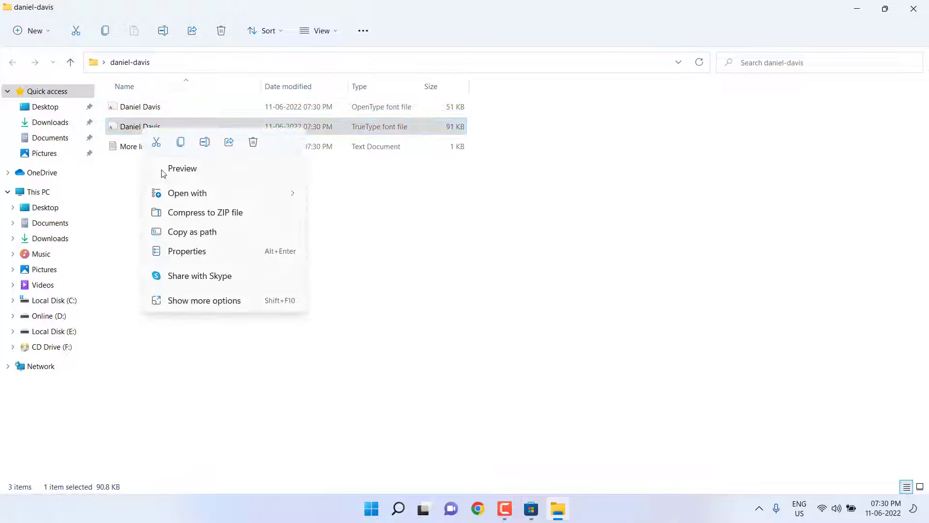
click(194, 252)
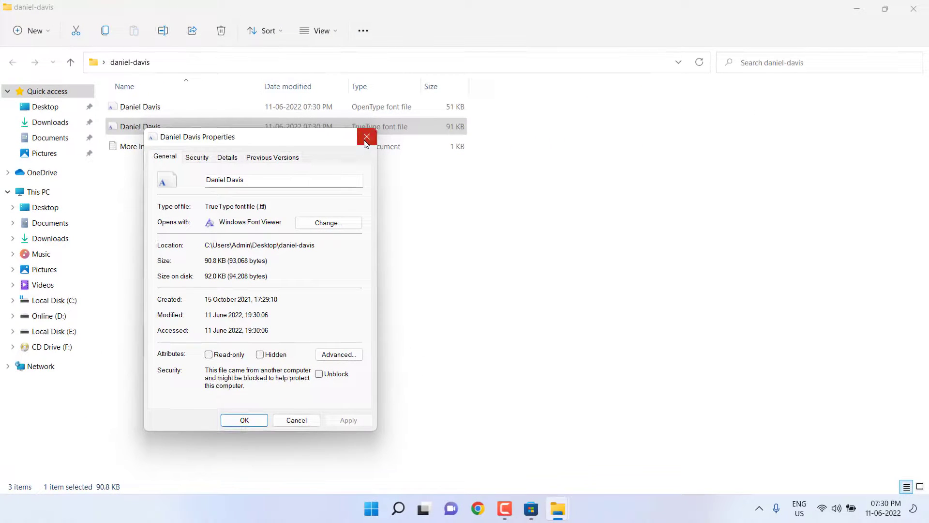
click(366, 137)
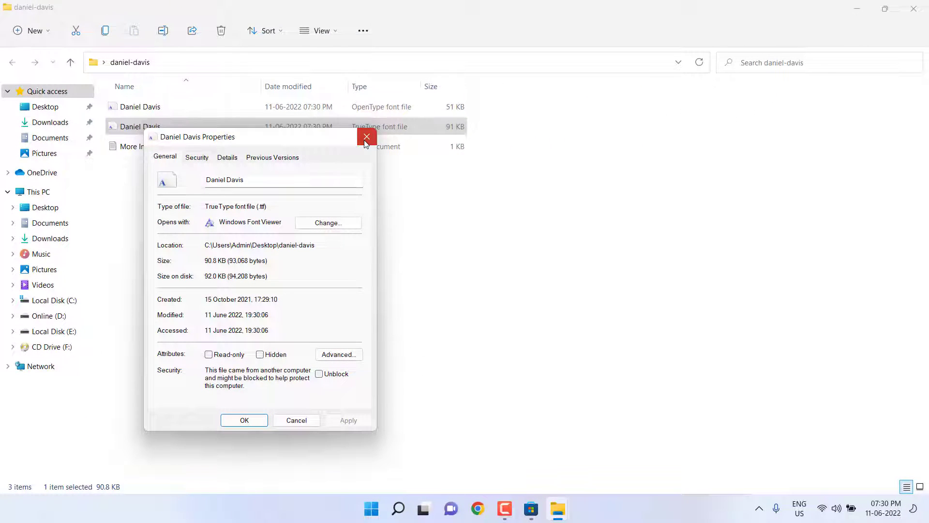
Step: Install the Daniel Davis TrueType font via Show more options > Install
right_click(139, 132)
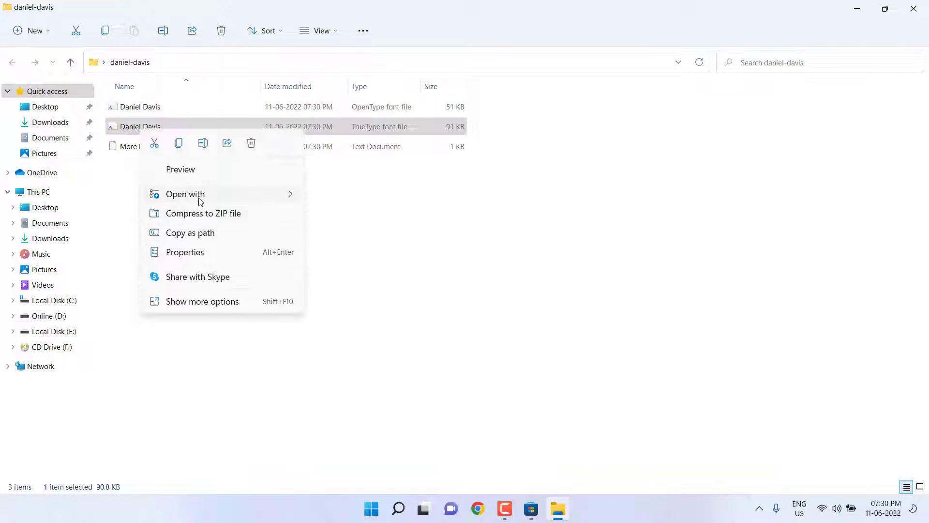
click(197, 300)
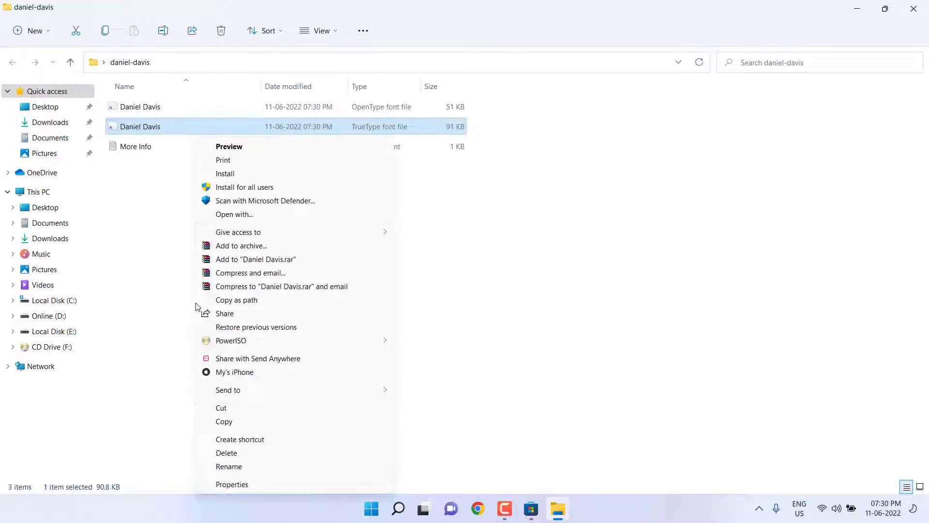
click(234, 175)
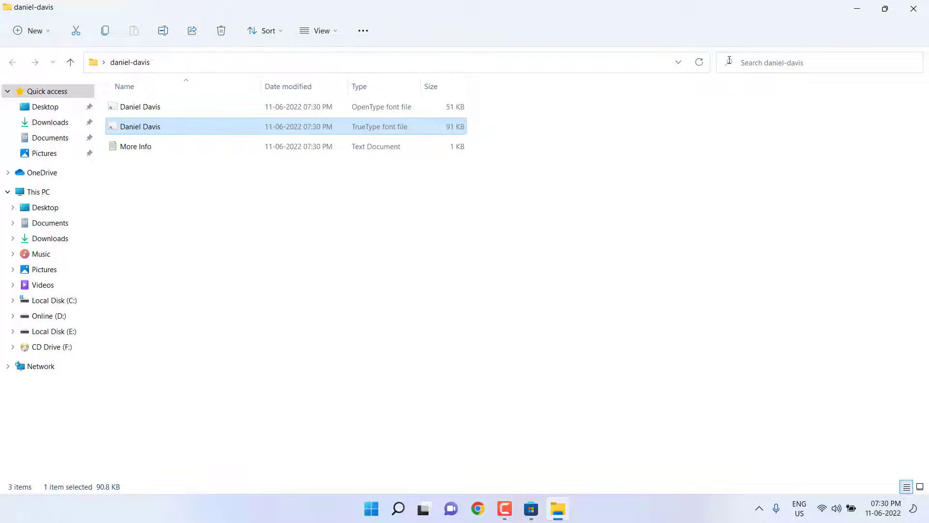
Step: Minimize Explorer, reopen Font settings with a 'font' search, and scroll to Daniel Davis
click(848, 7)
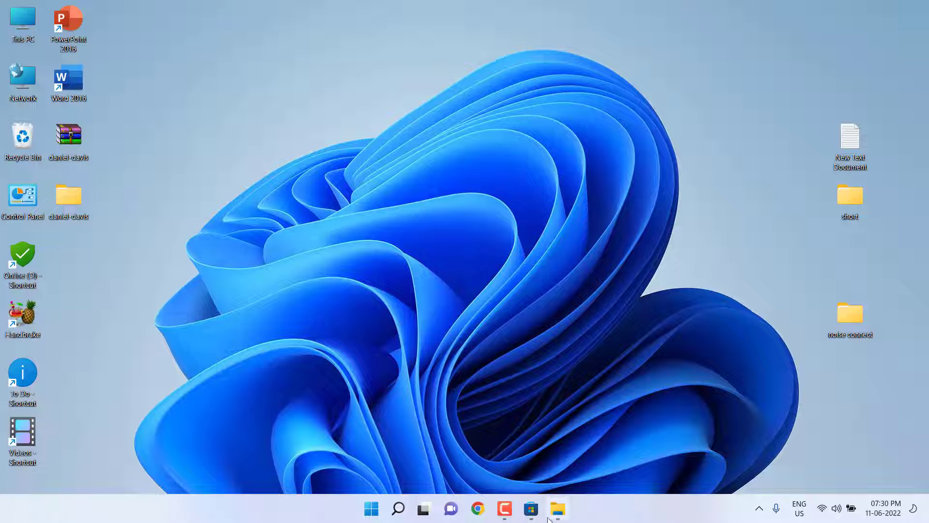
click(372, 509)
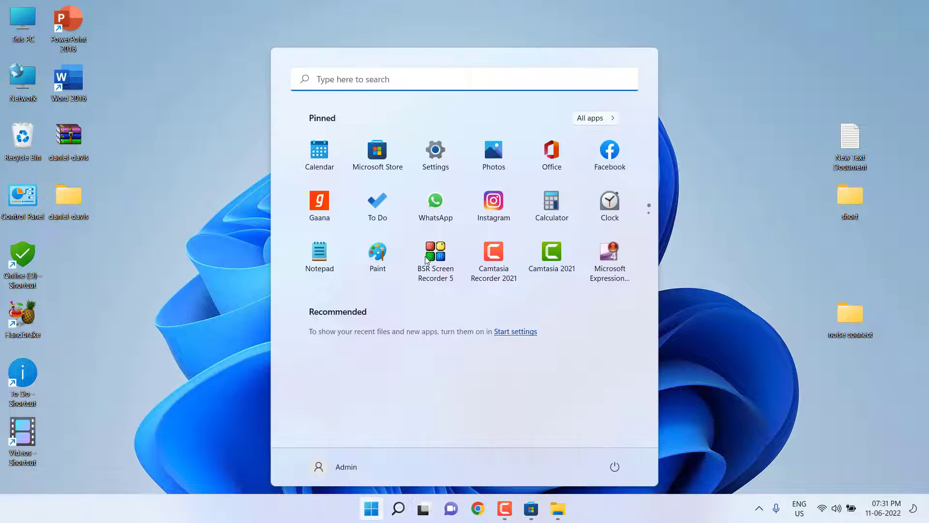
click(419, 85)
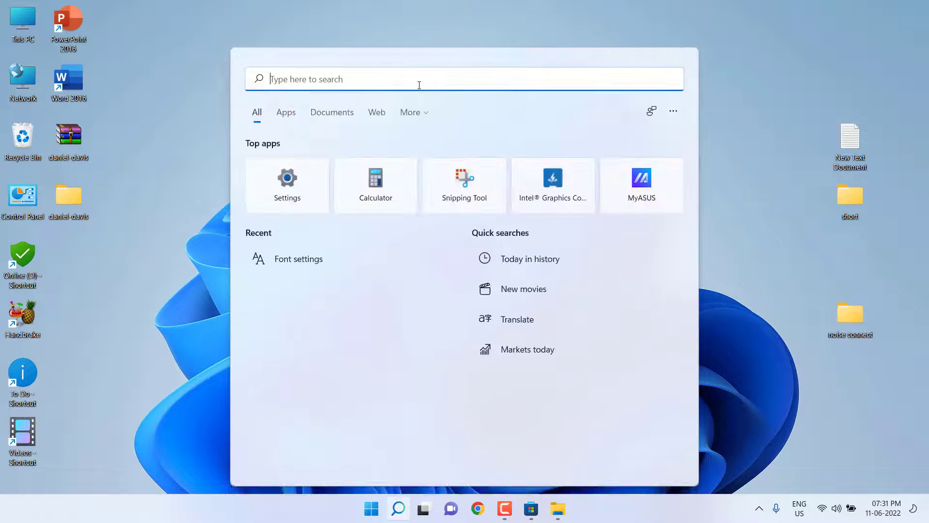
text(font)
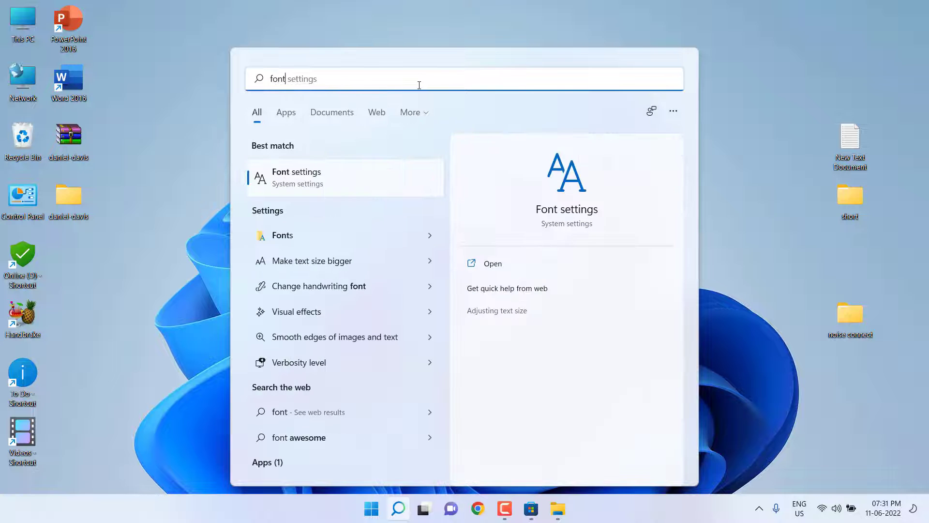
click(305, 170)
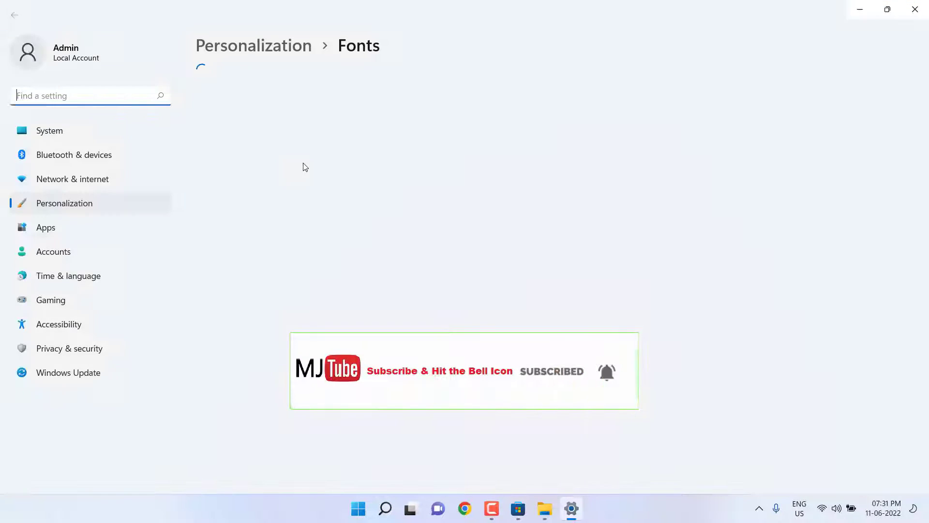
scroll(265, 338, down, 3)
scroll(265, 337, up, 3)
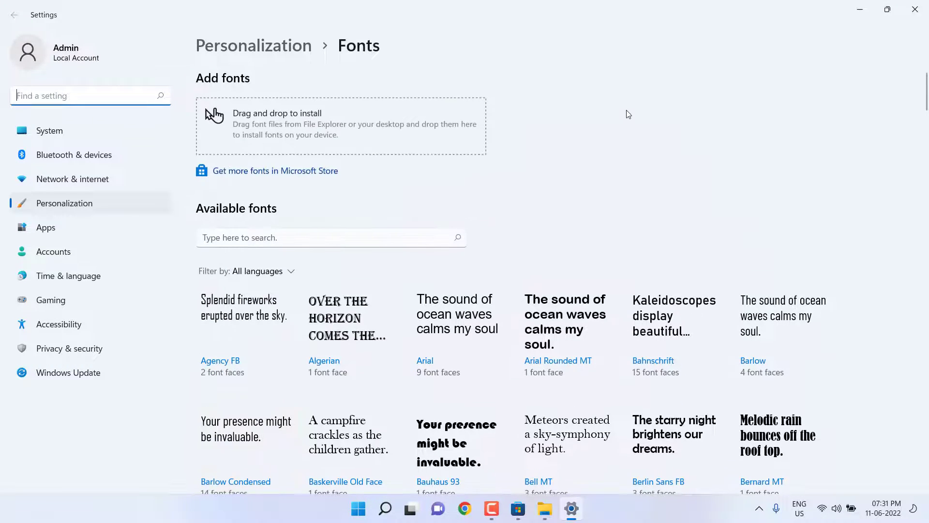
scroll(586, 145, down, 9)
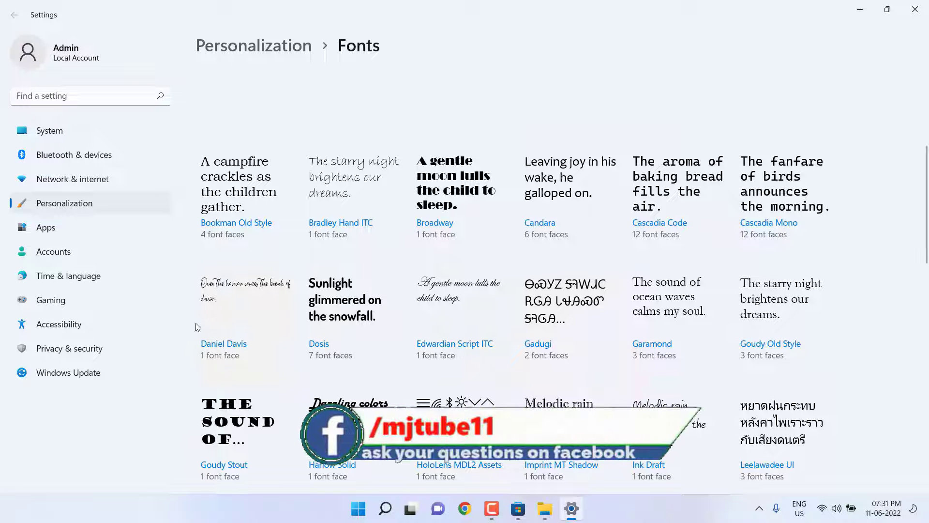
Step: Uninstall the Daniel Davis font family from its font page and close Settings
click(241, 299)
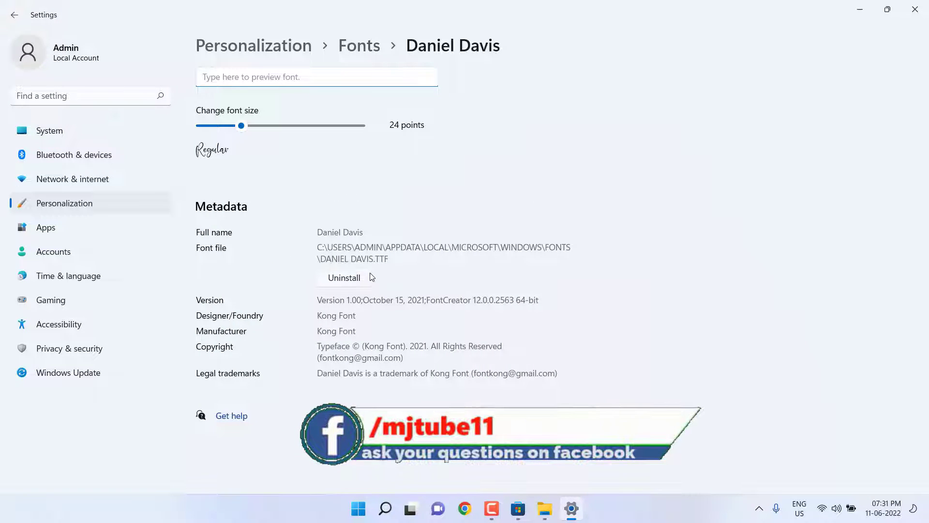
click(329, 284)
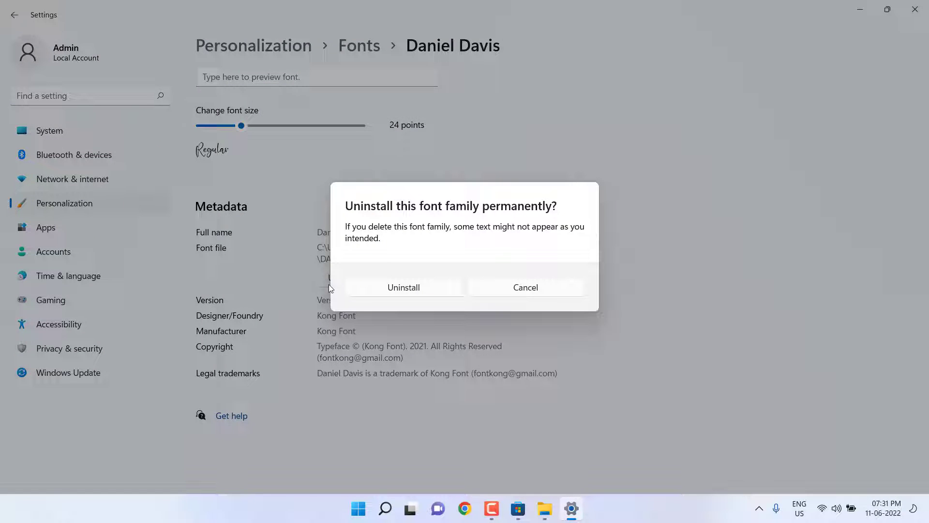
click(380, 287)
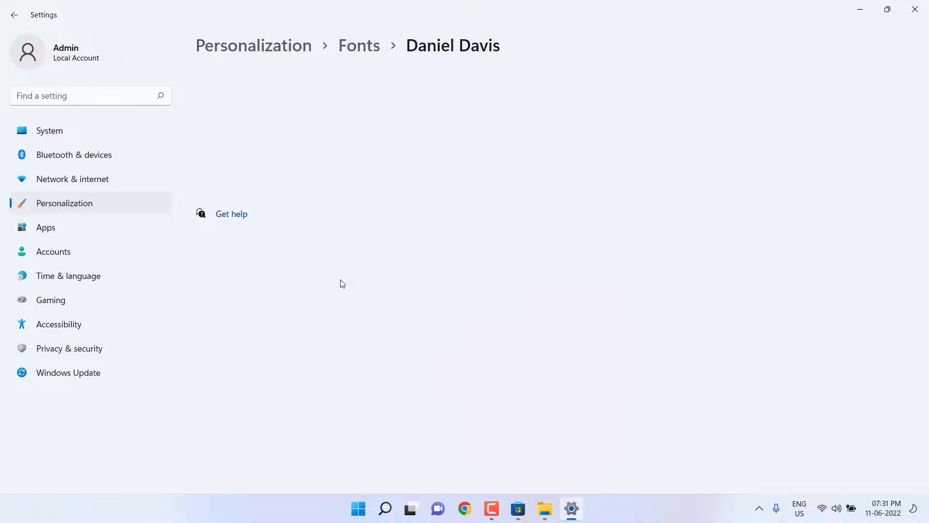
click(915, 10)
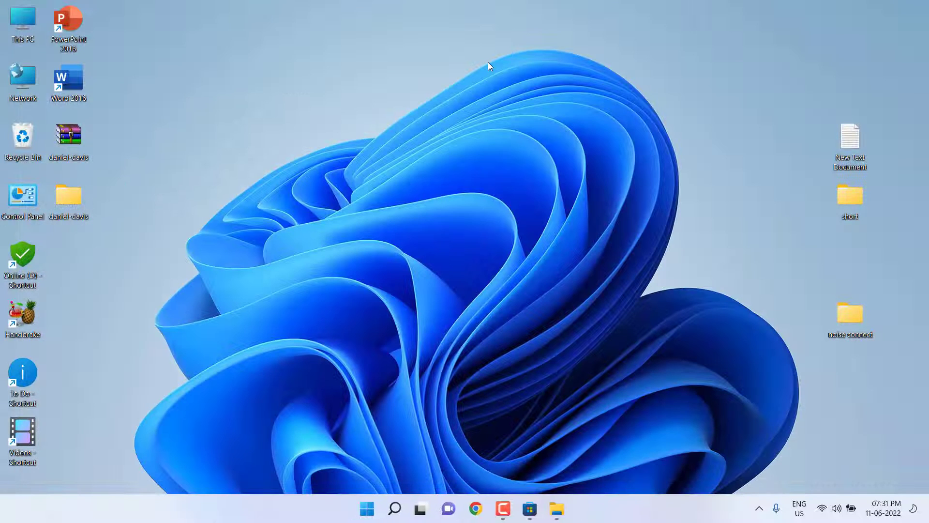